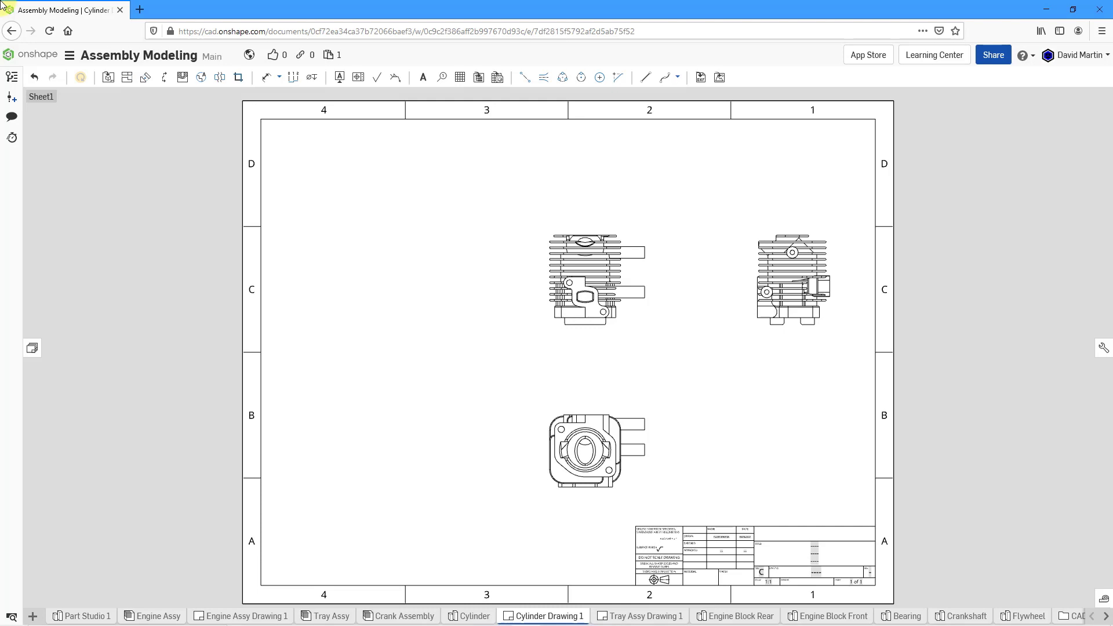
Attach datum A to the cylinder front view's bottom edge, with its box below
scroll(608, 390, up, 3)
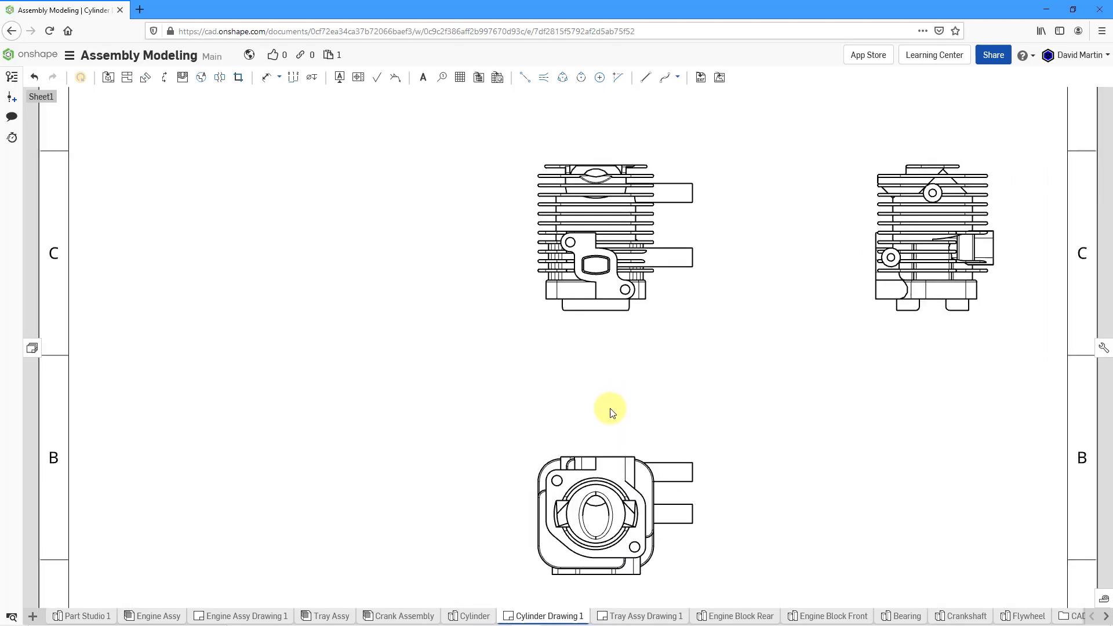
middle_drag(636, 405, 489, 388)
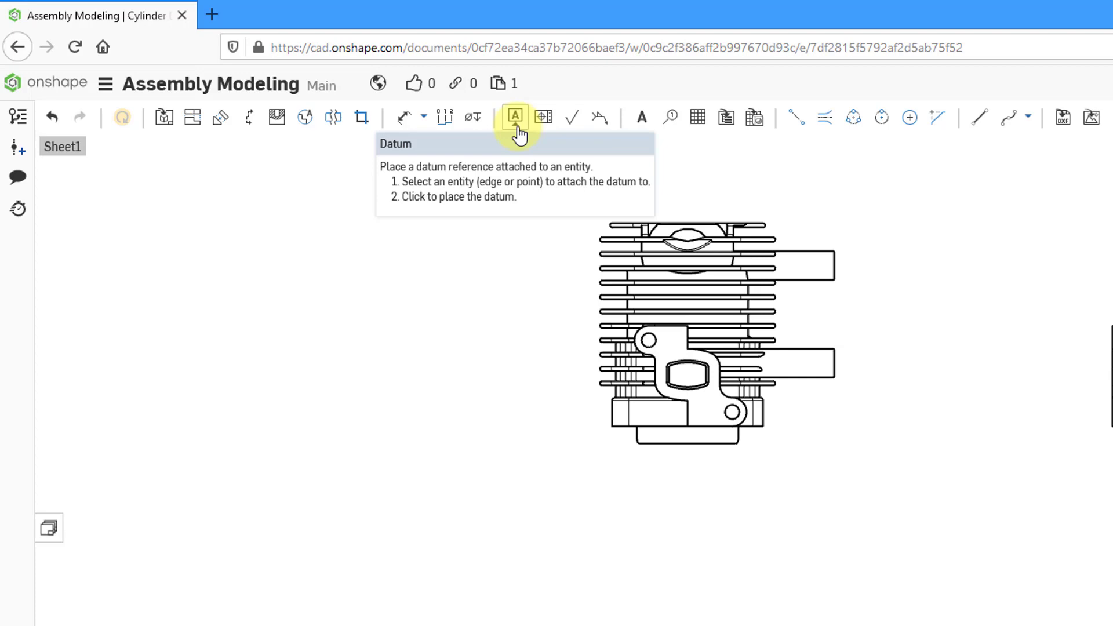
click(518, 131)
click(519, 130)
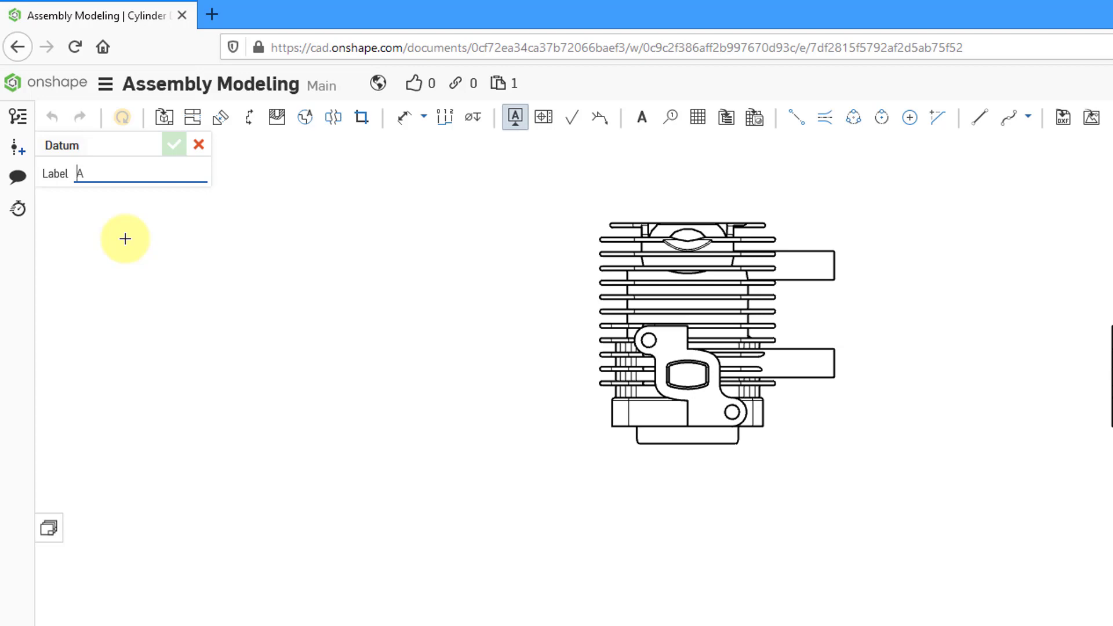
click(658, 429)
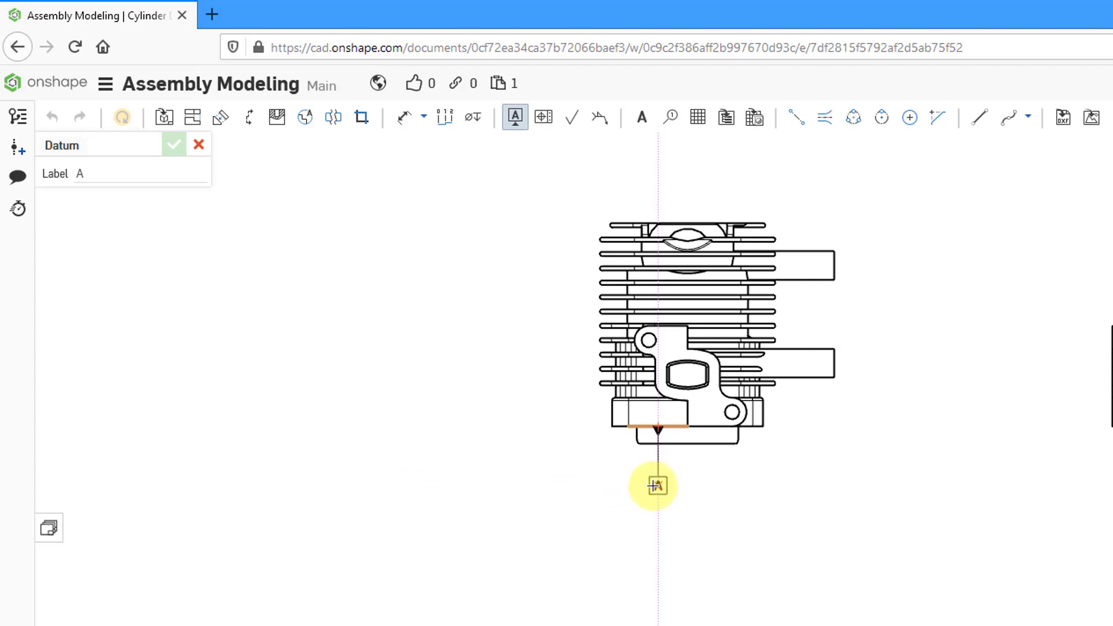
click(655, 486)
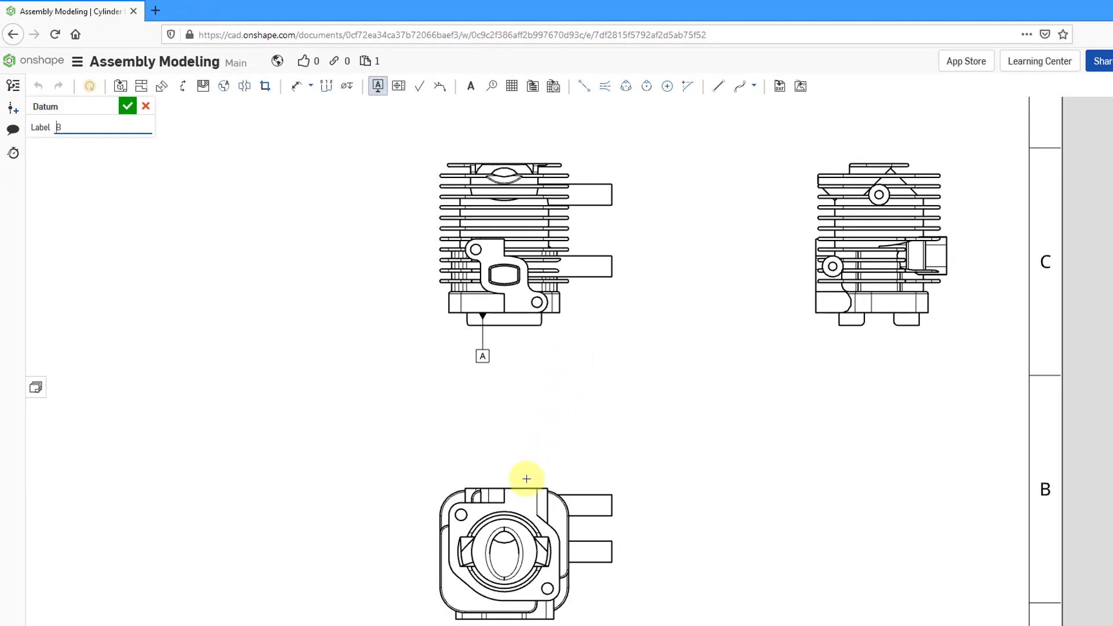
Add datum B on the bore circle and datum C on the side view's left edge
click(515, 512)
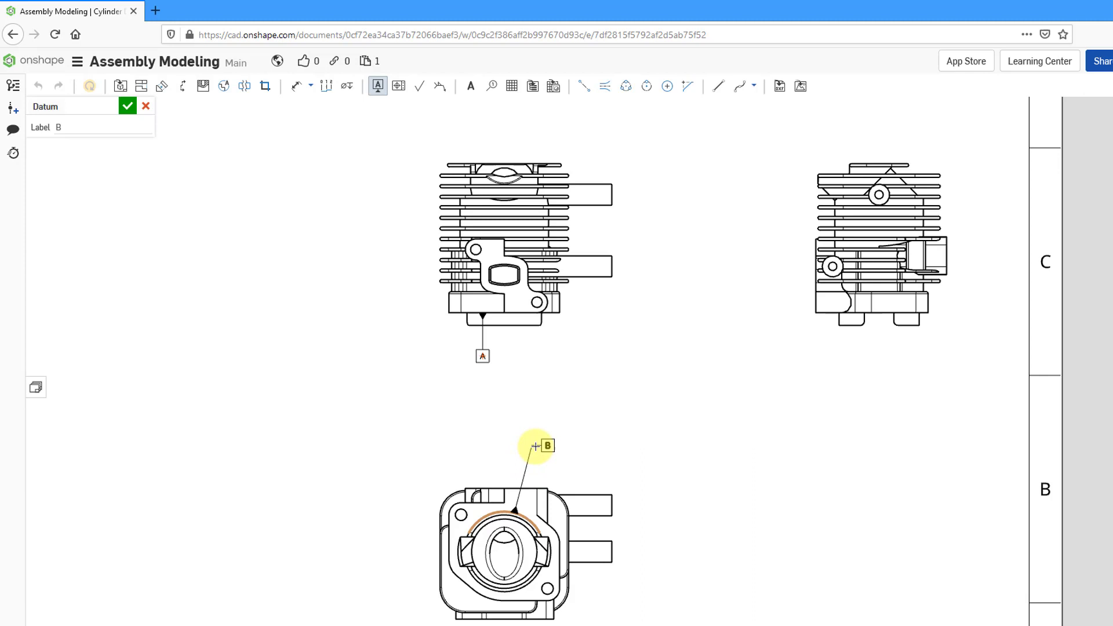
click(535, 446)
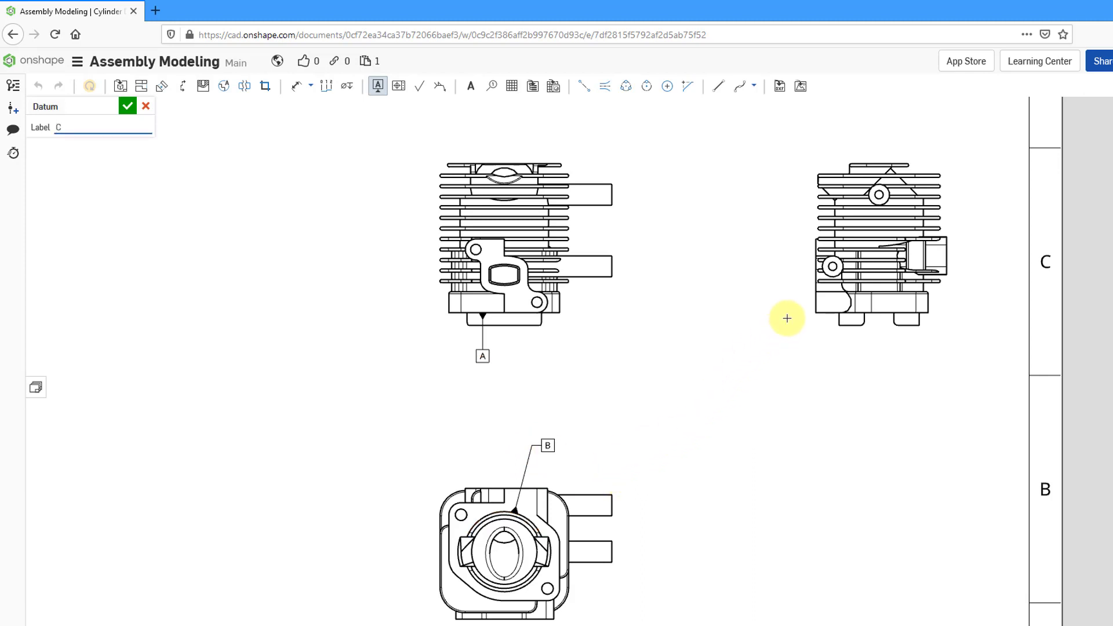
click(816, 303)
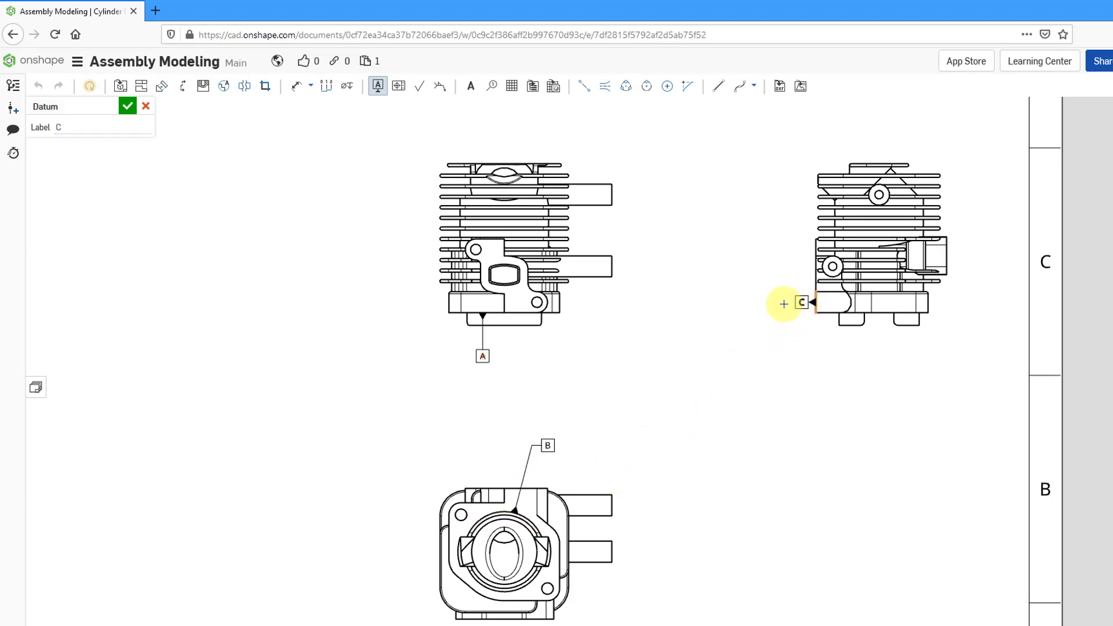
click(770, 302)
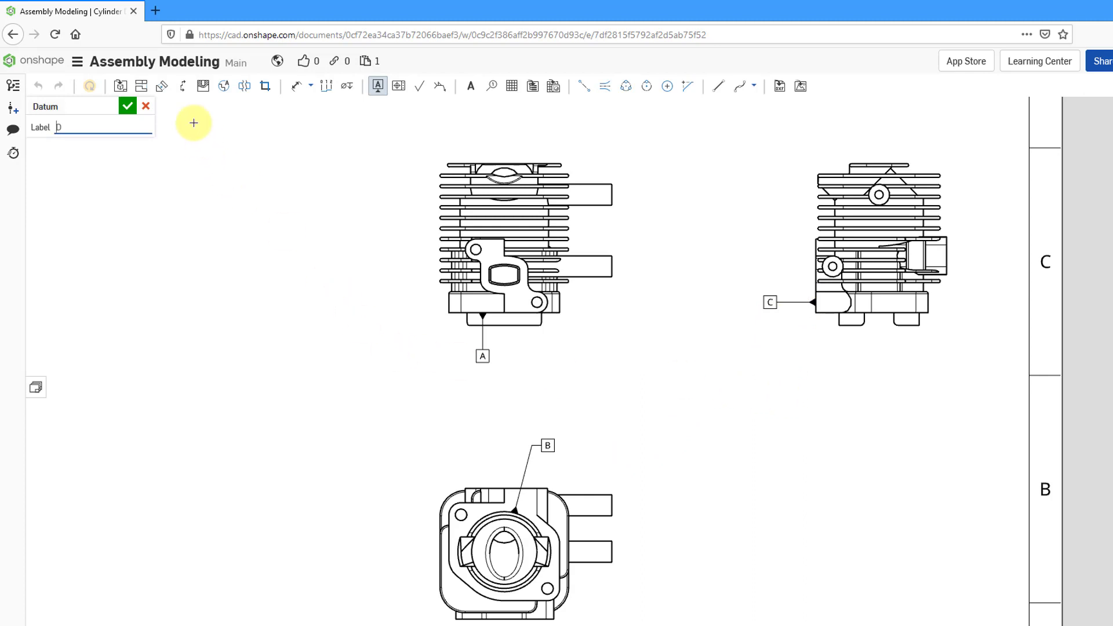
Finish the datums and extend datum A's attachment out left of the front view
click(128, 106)
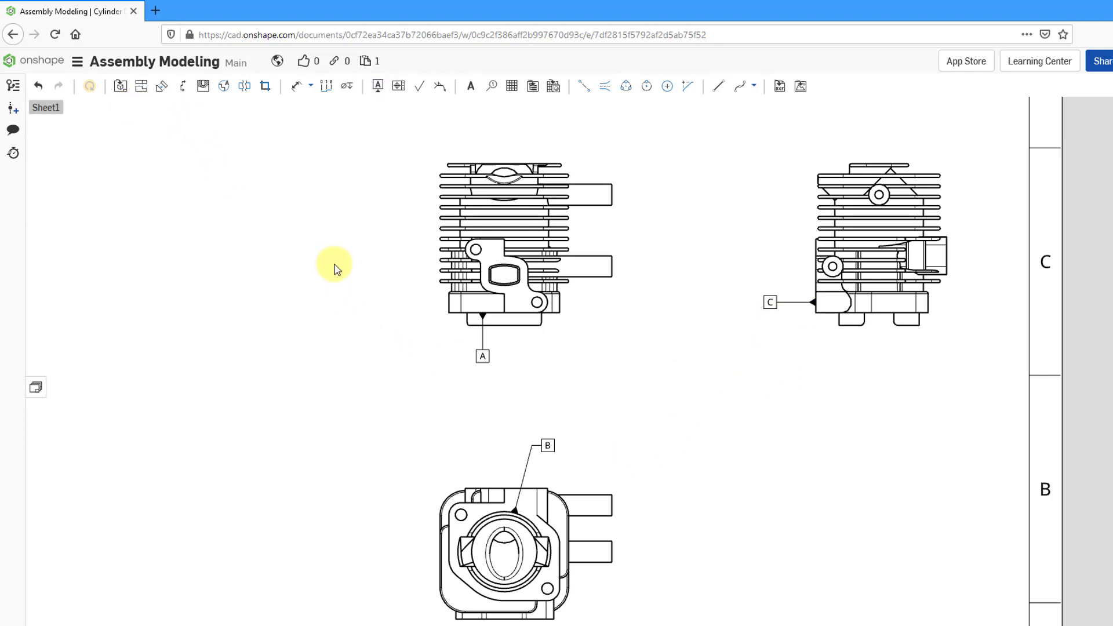
click(484, 339)
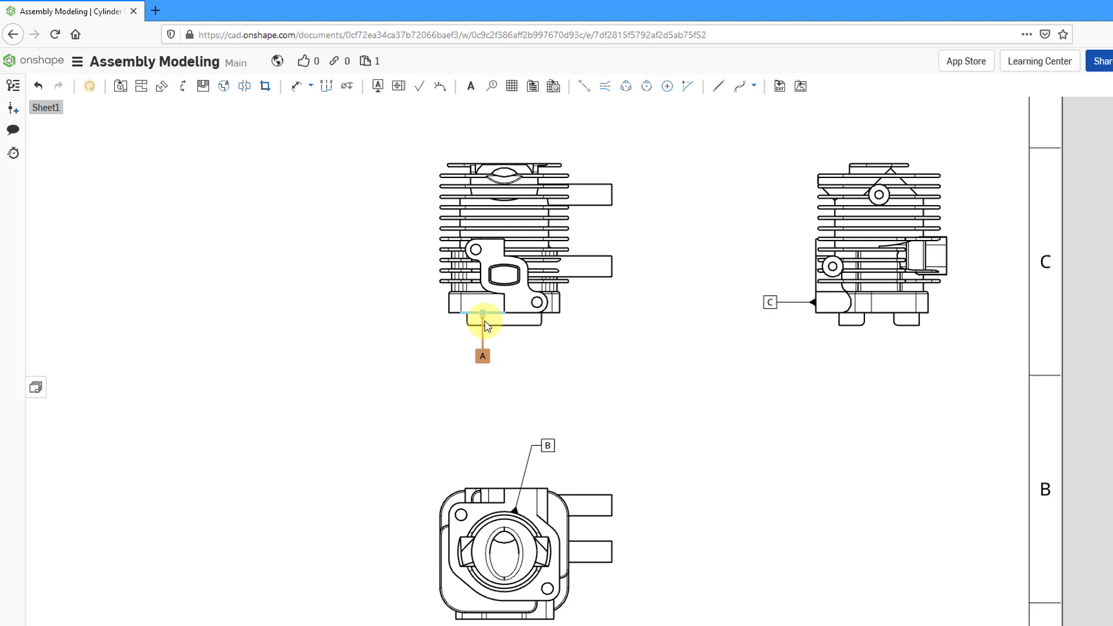
drag(483, 313, 404, 313)
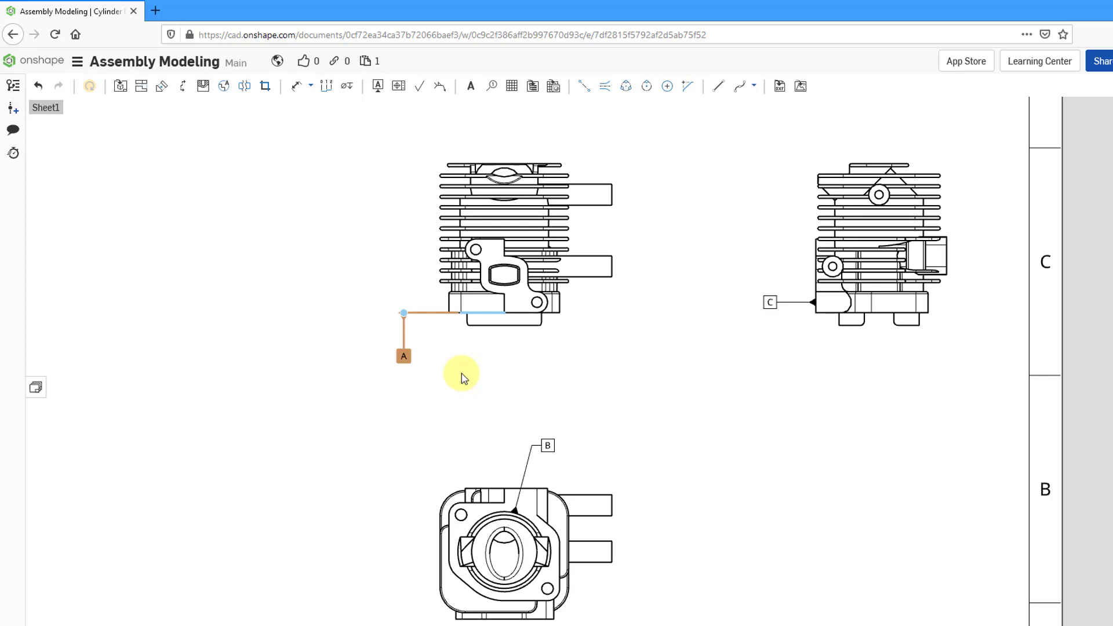
click(461, 373)
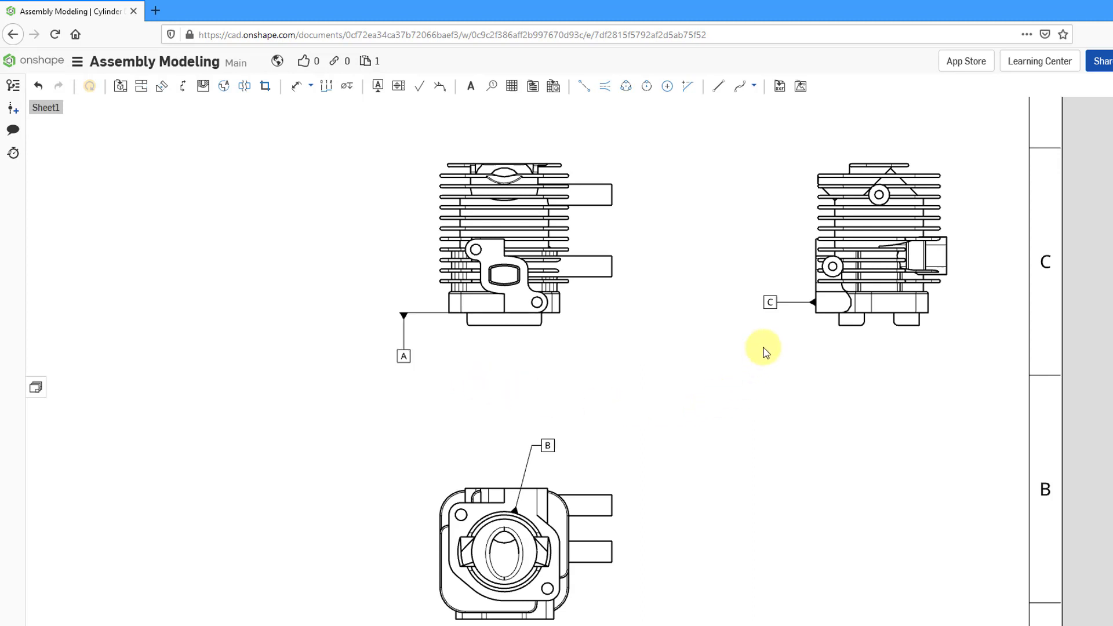
Move datum C's box lower beside the side view
click(770, 304)
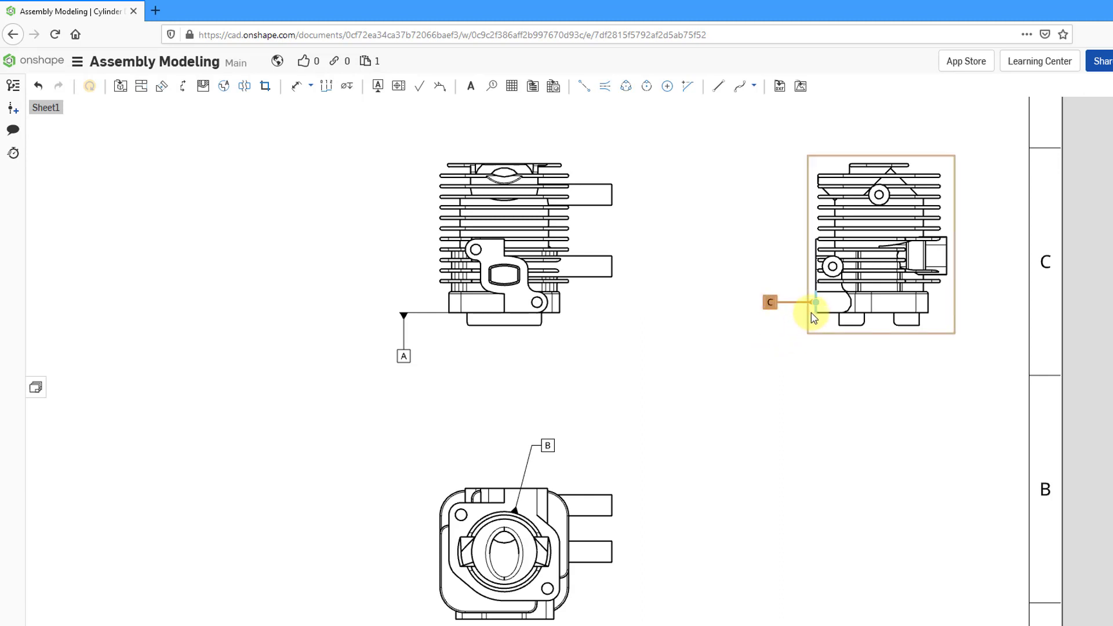
drag(815, 303, 816, 356)
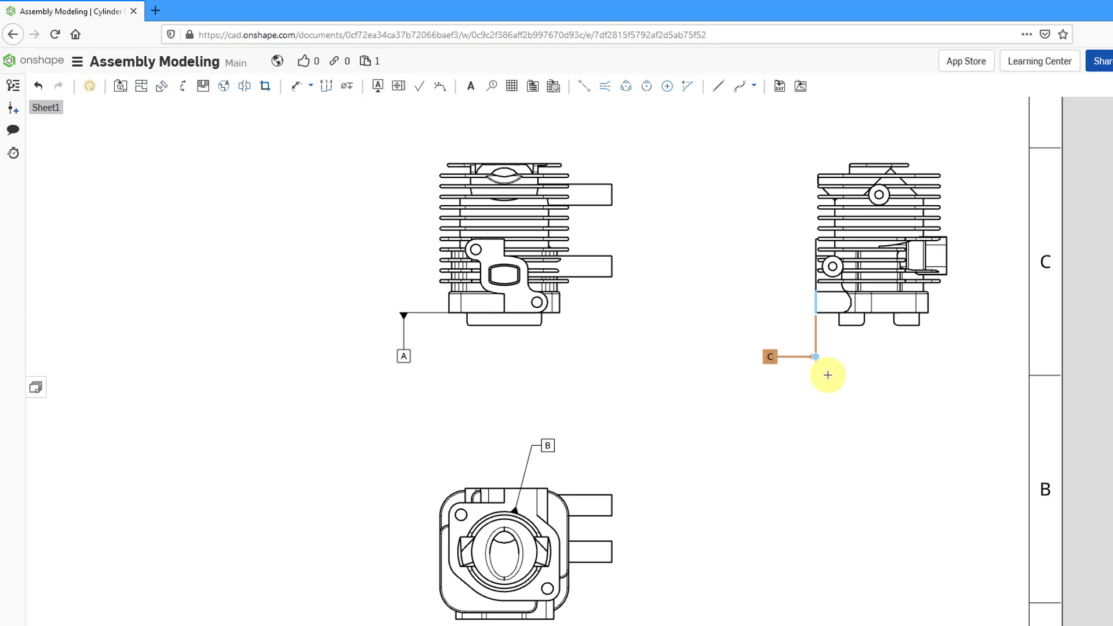
click(845, 399)
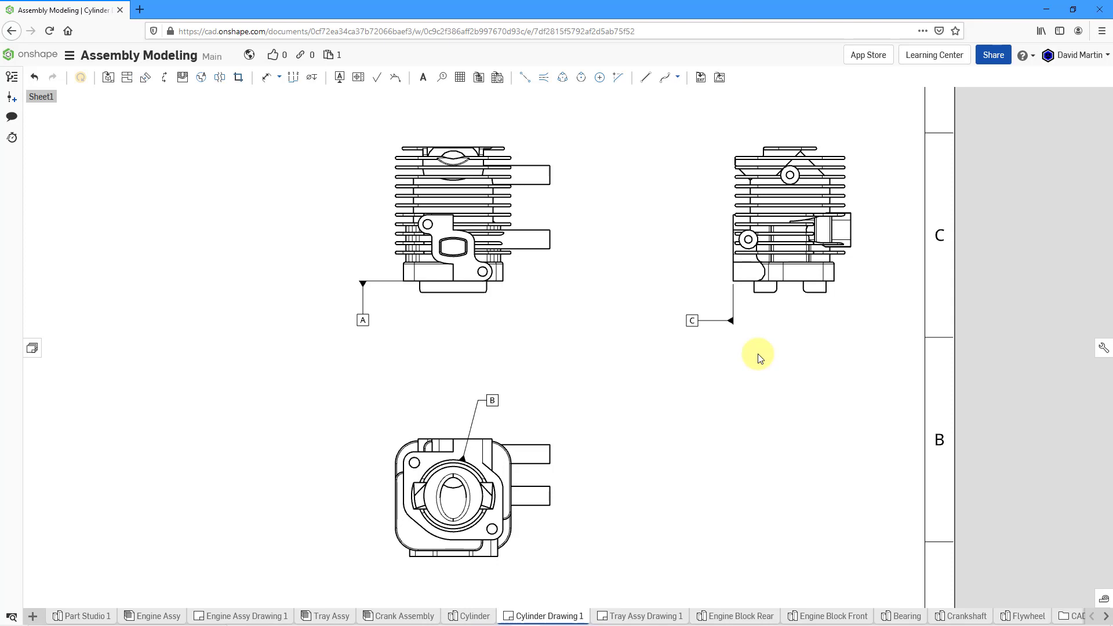
Open Tray Assy Drawing 1 and frame its tray views on the sheet
click(644, 616)
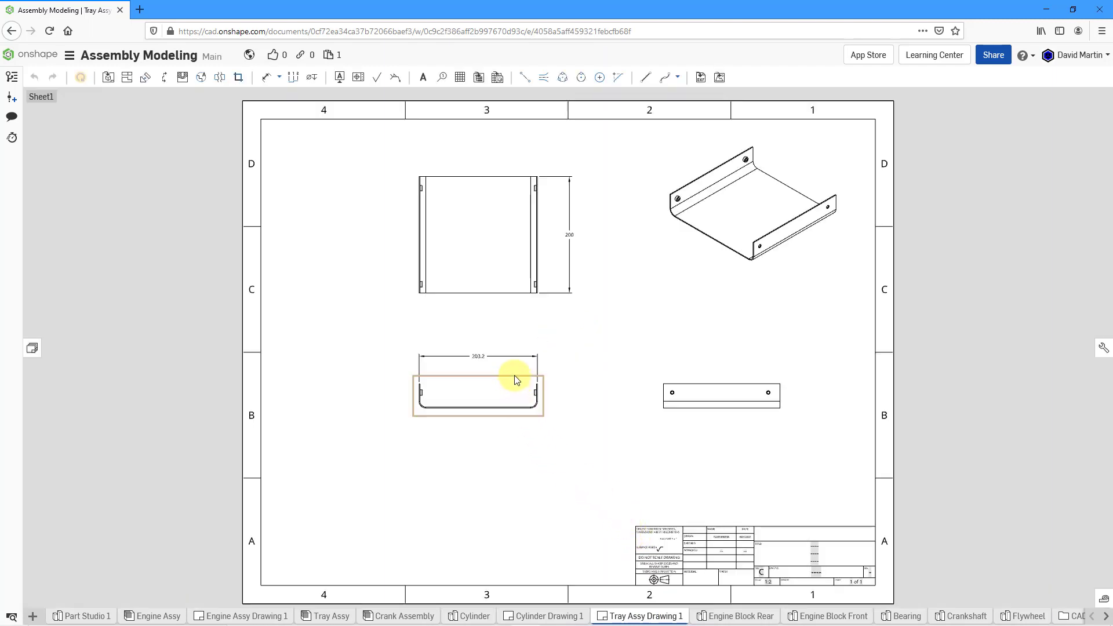
scroll(488, 341, up, 3)
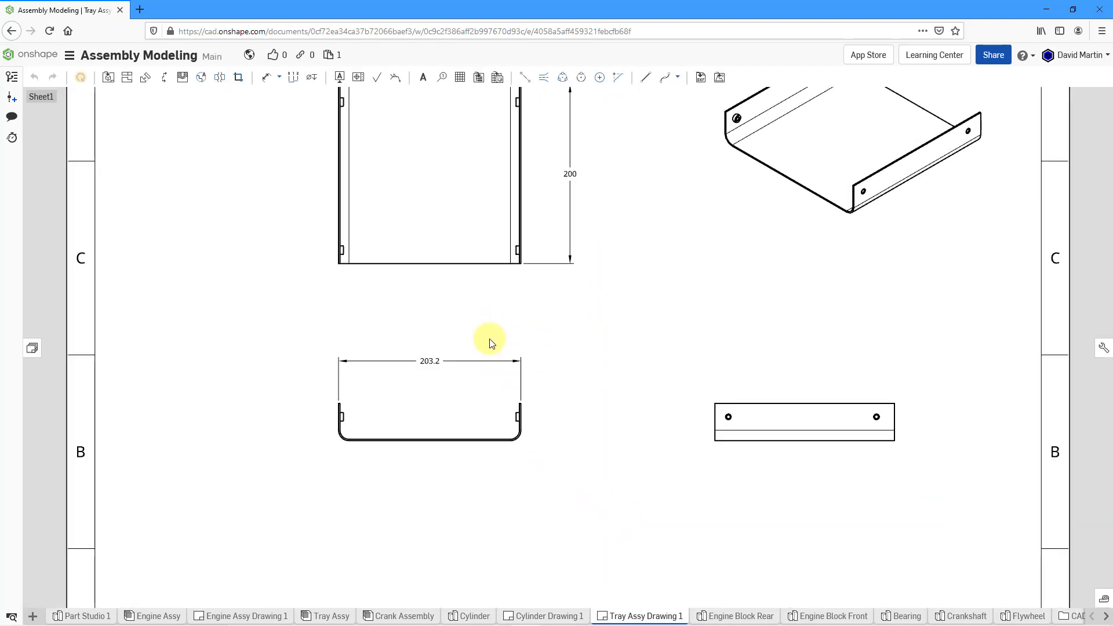
middle_drag(500, 357, 513, 392)
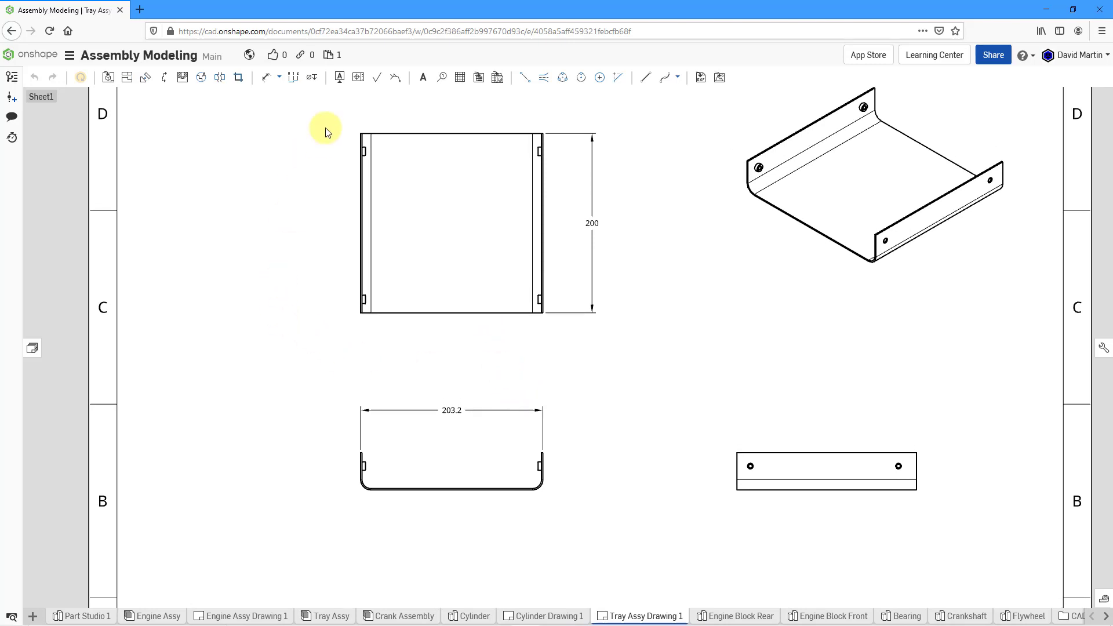
Place datum A on the tray's bottom edge, B on the 203.2 extension line, C on the 200 extension line
click(340, 77)
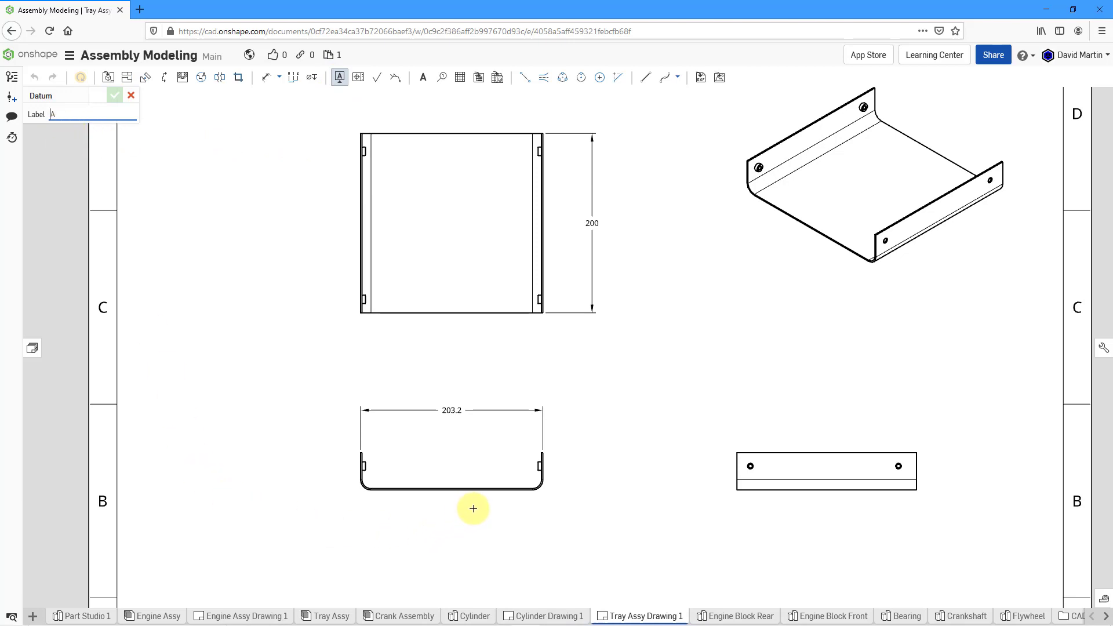
click(506, 497)
click(505, 522)
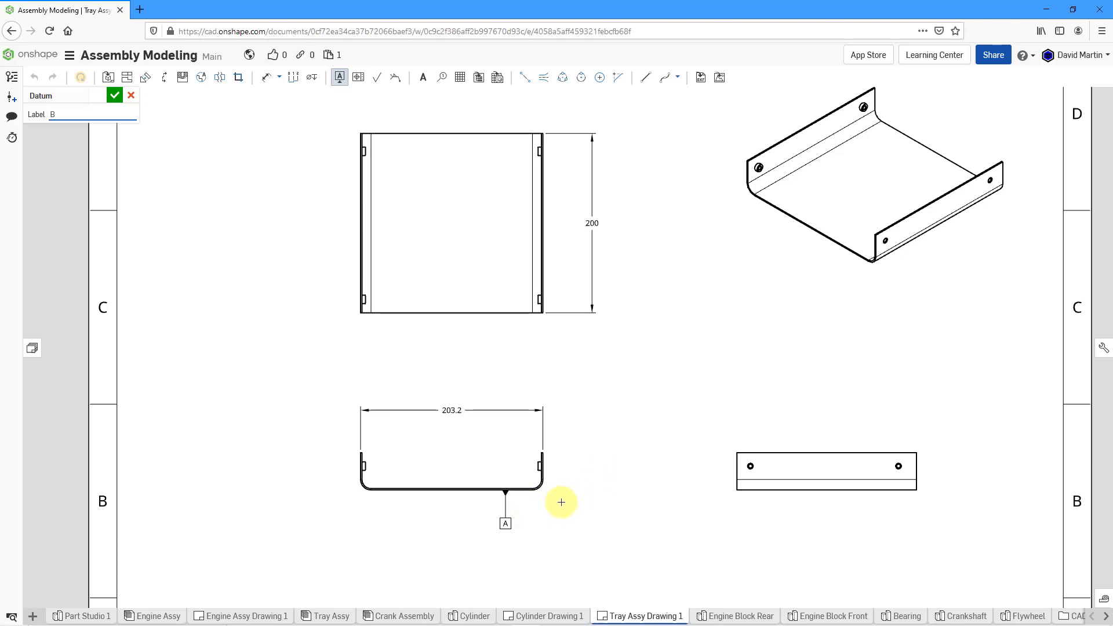
click(546, 420)
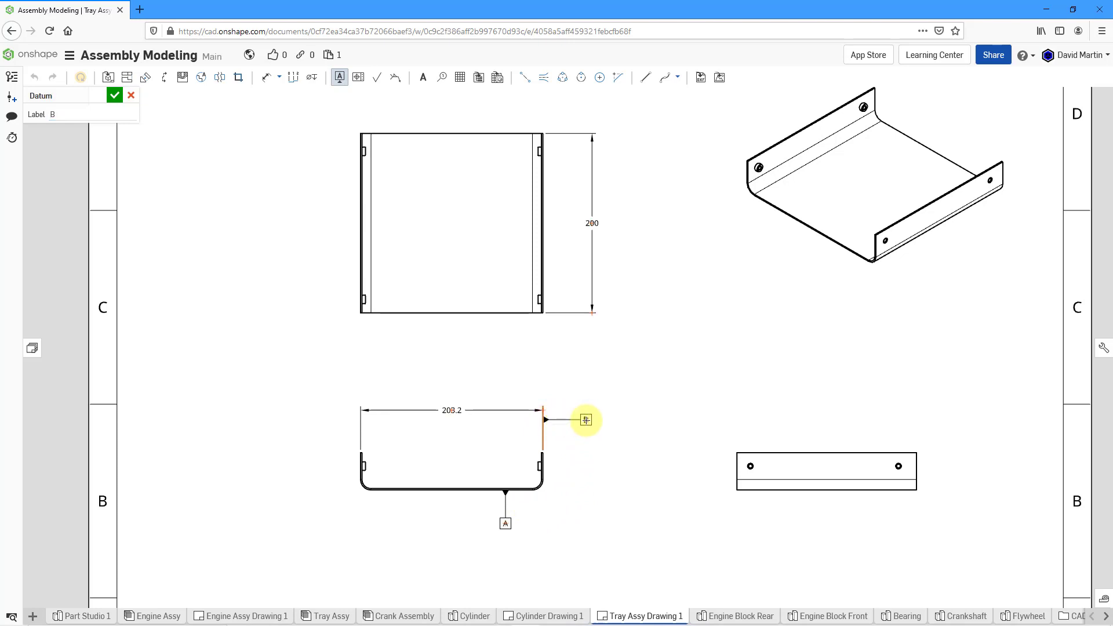
click(586, 419)
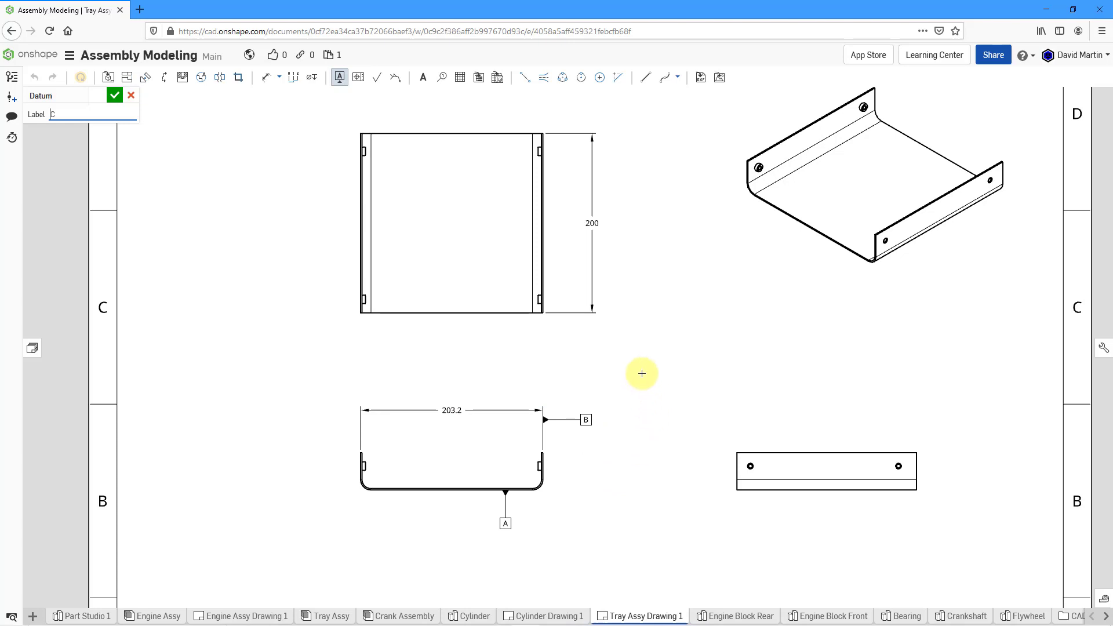
click(571, 314)
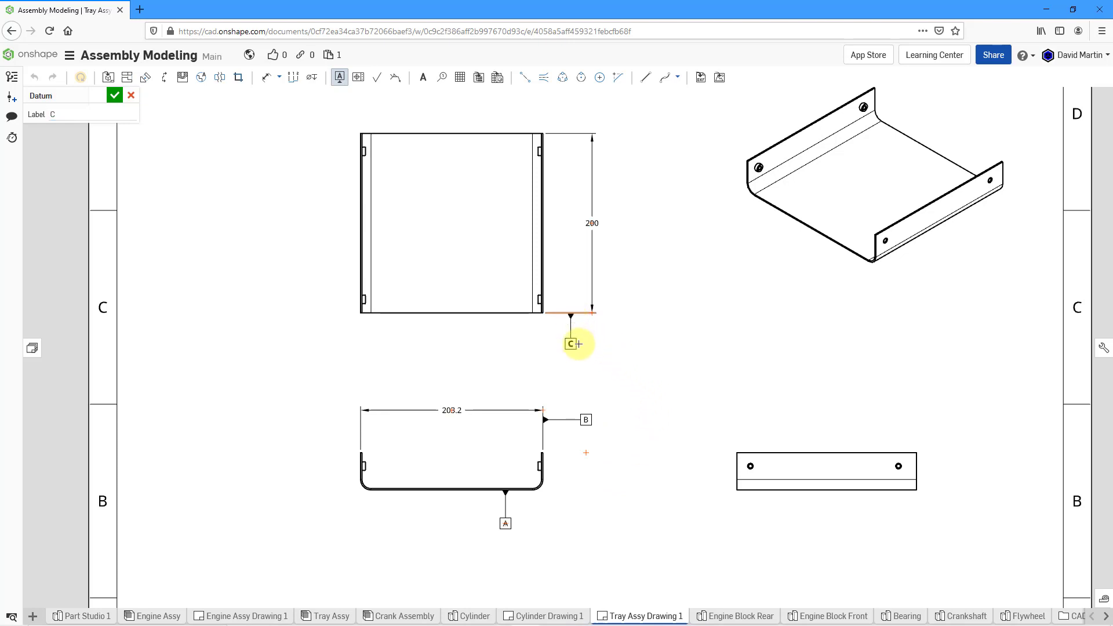
click(577, 345)
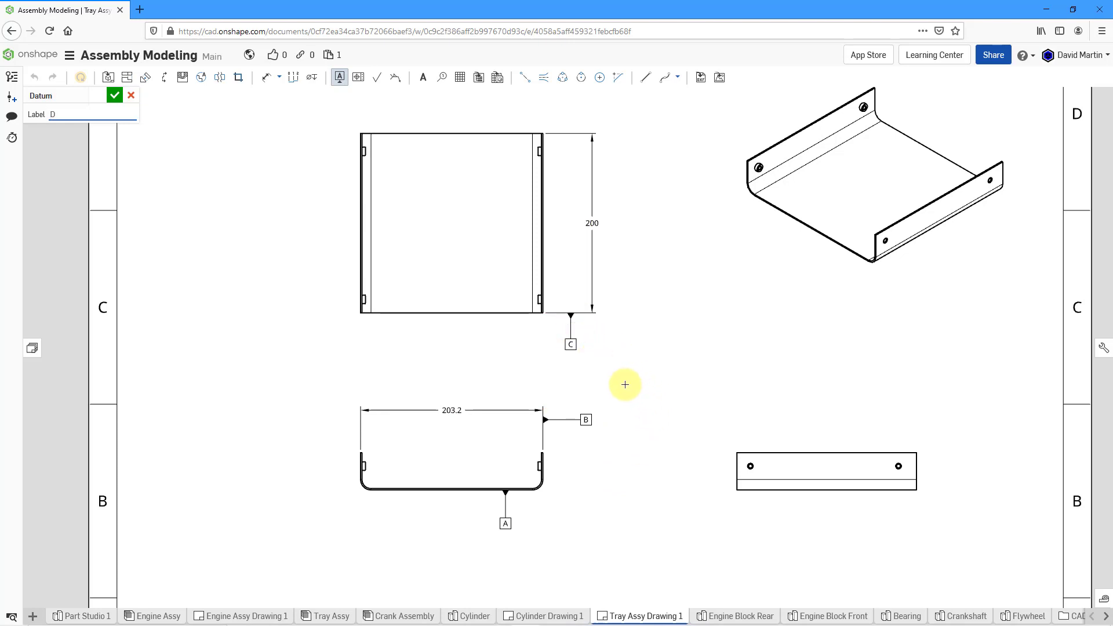
click(114, 95)
Raise datum B's attachment point slightly along its extension line
scroll(570, 377, up, 3)
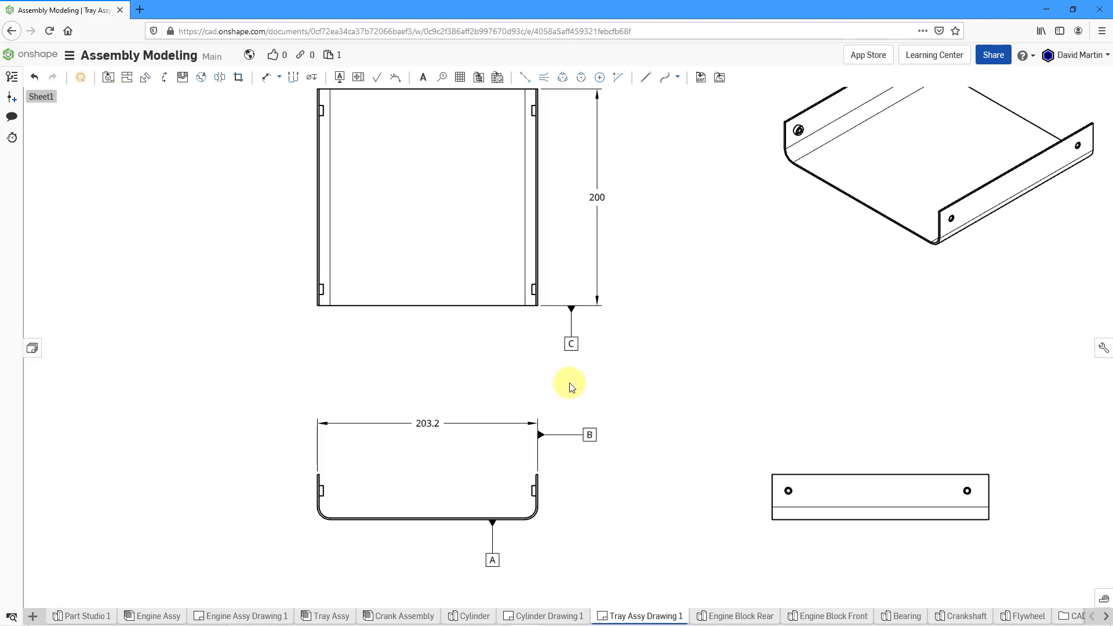
scroll(570, 393, up, 4)
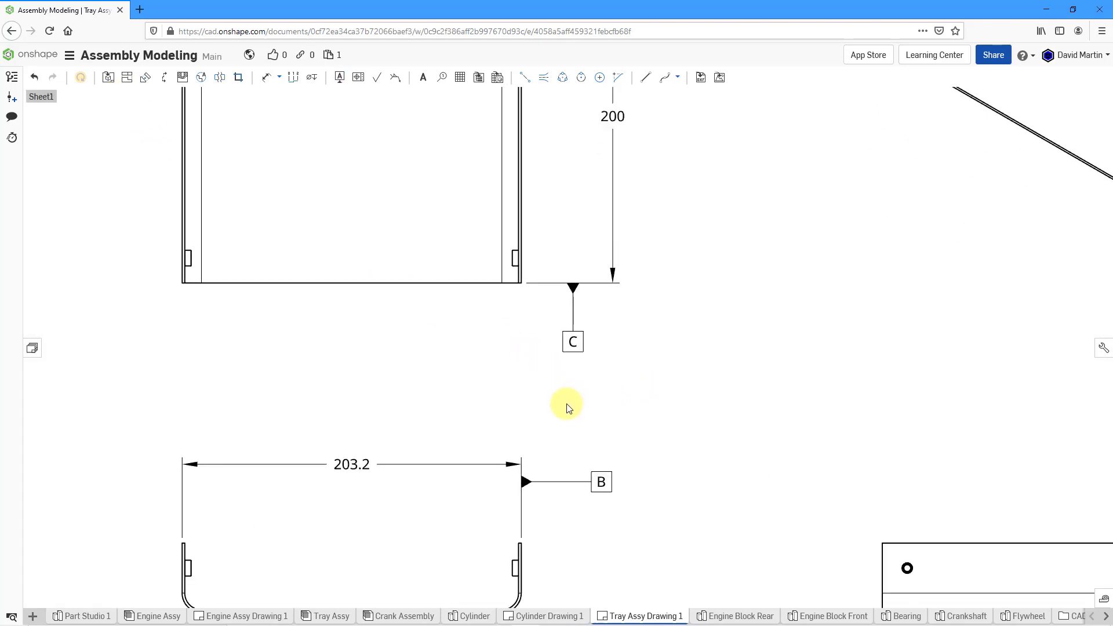
click(569, 480)
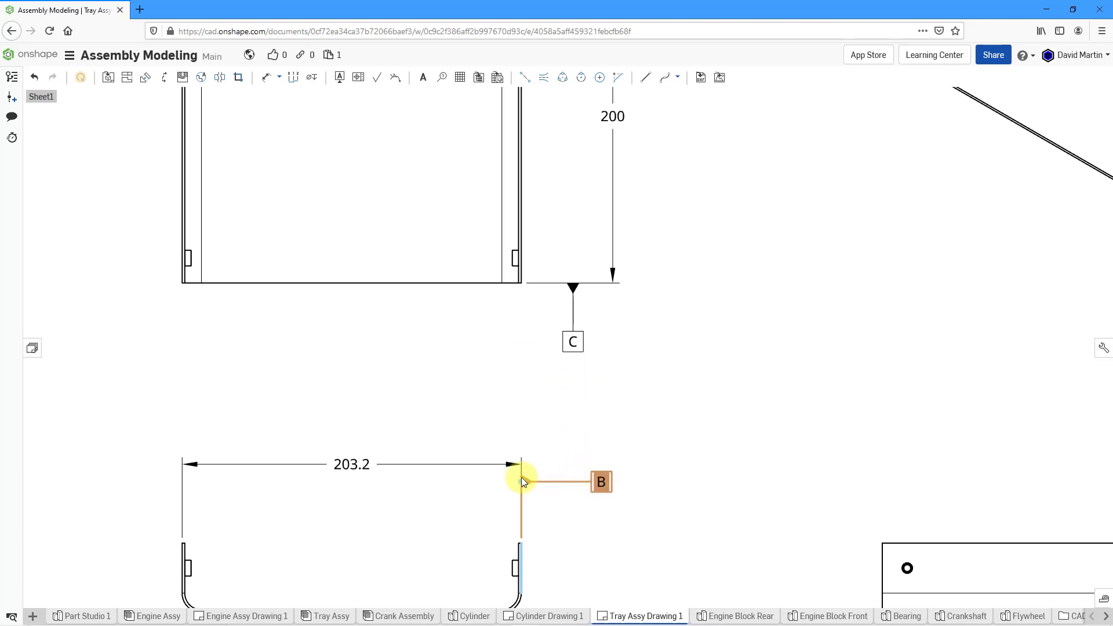
drag(521, 478, 522, 465)
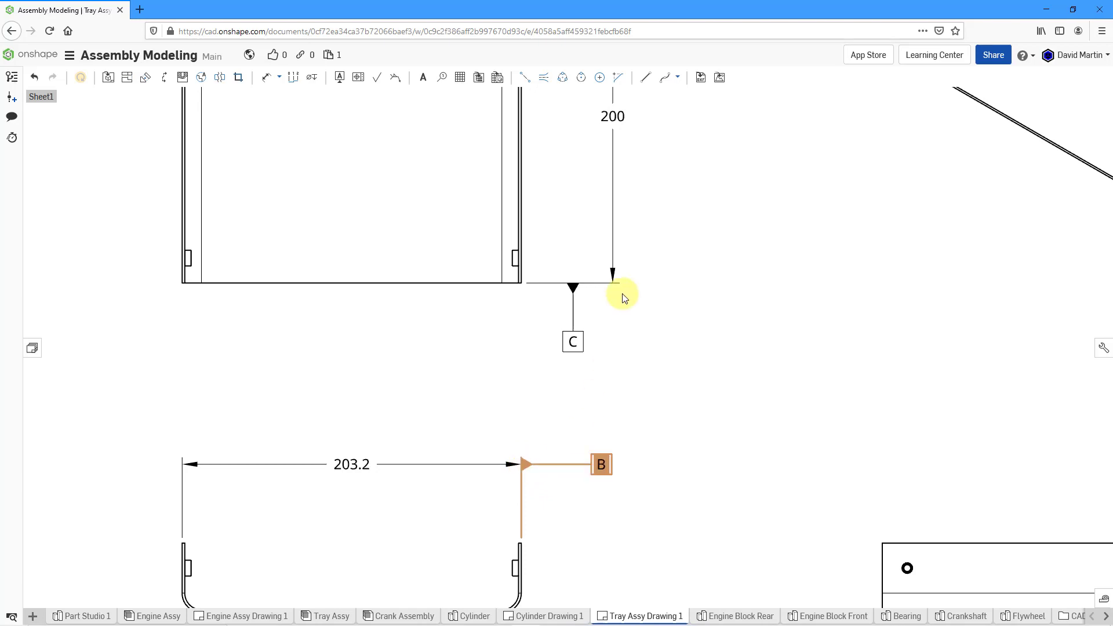
Shift datum C right so it anchors at the 200 dimension's arrowhead
click(574, 291)
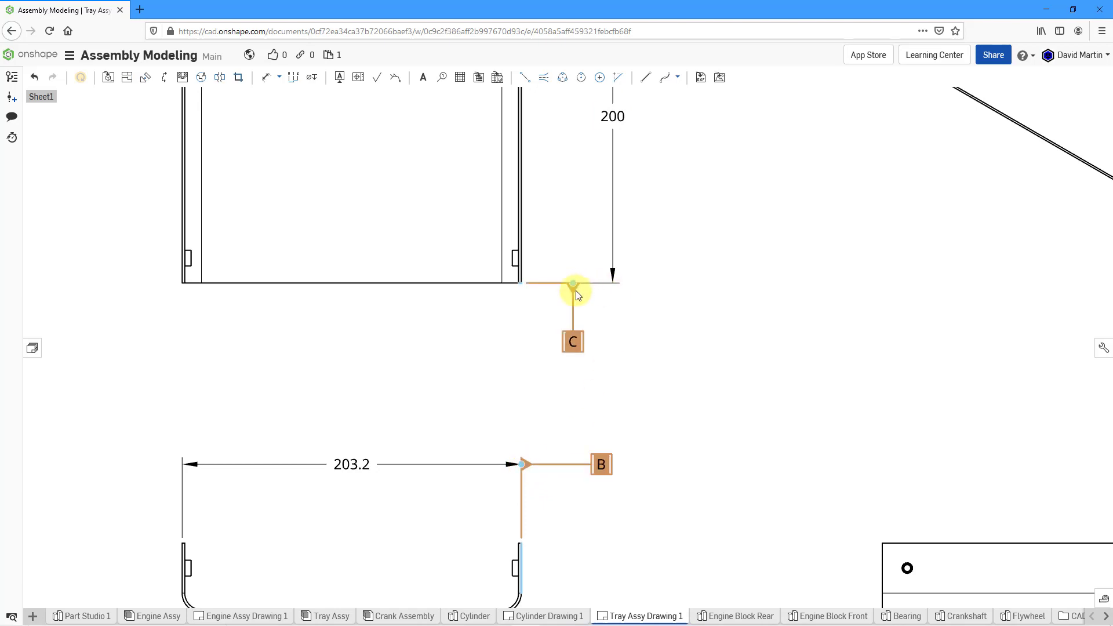
click(624, 332)
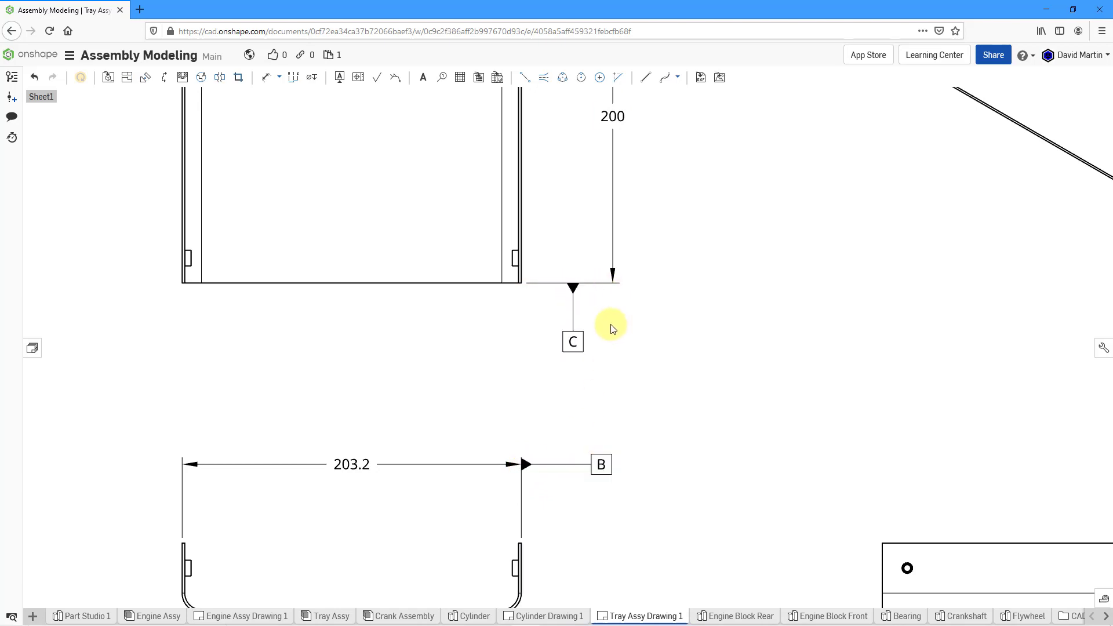
click(573, 293)
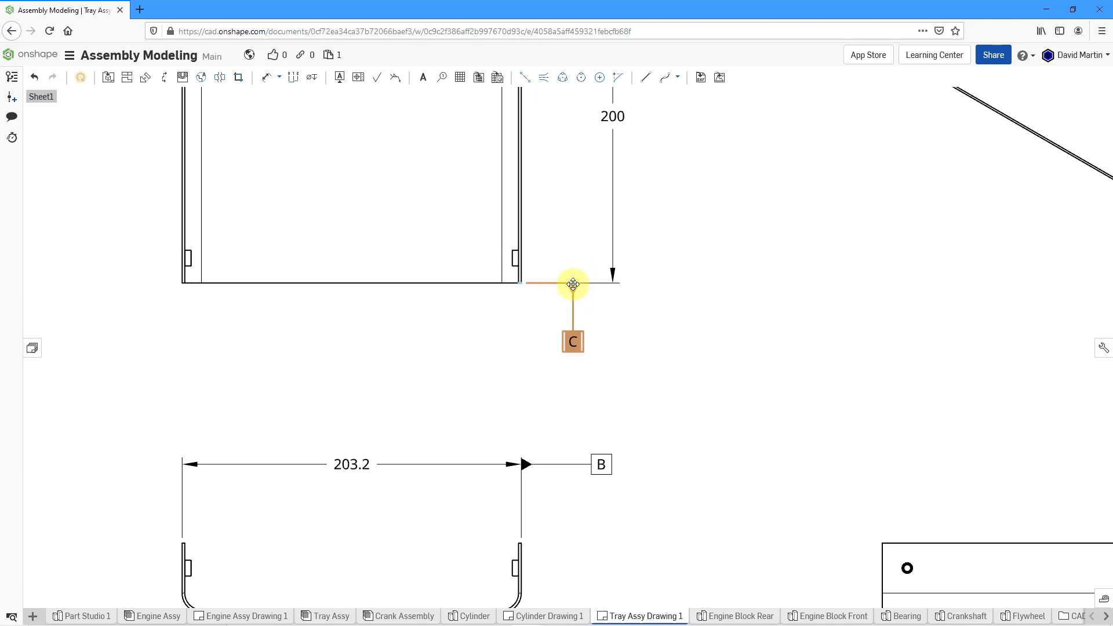
drag(573, 284, 612, 283)
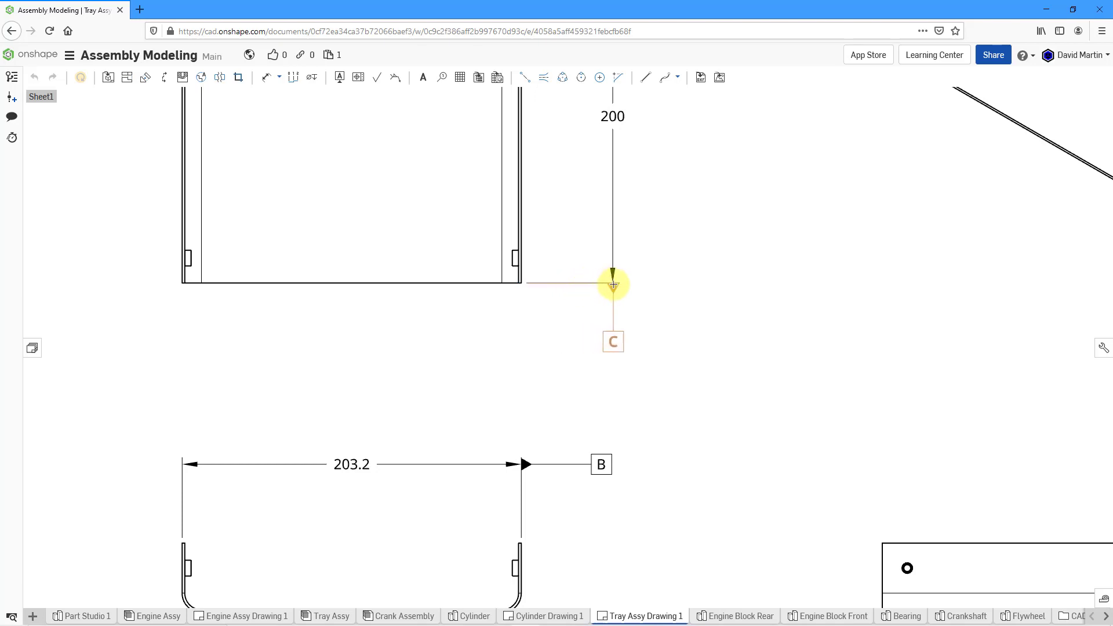
click(690, 335)
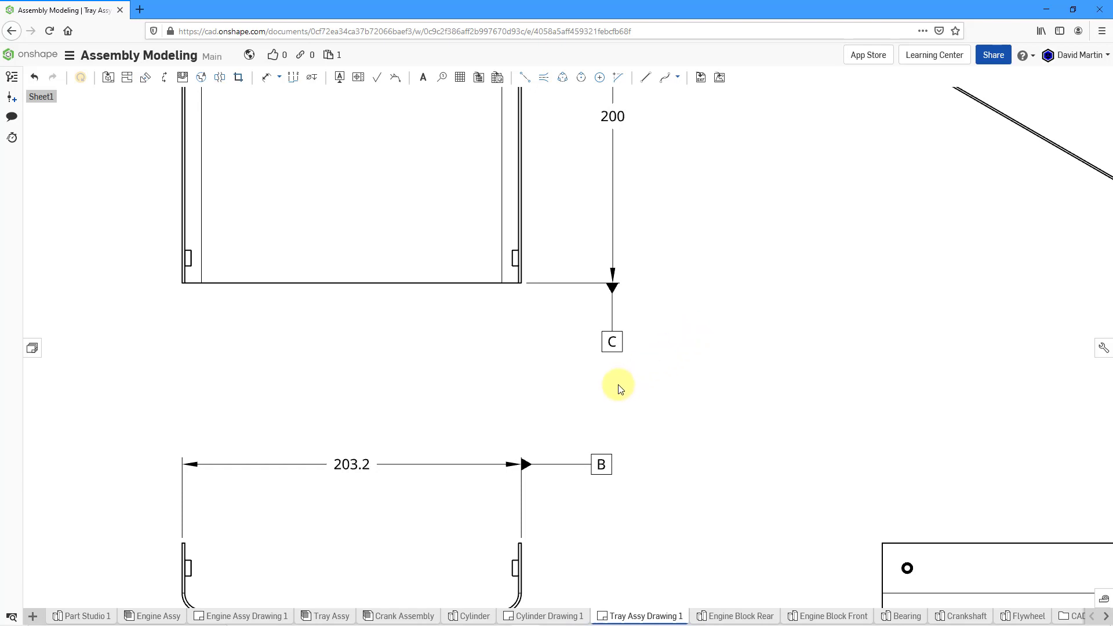
scroll(597, 382, down, 3)
scroll(582, 359, up, 1)
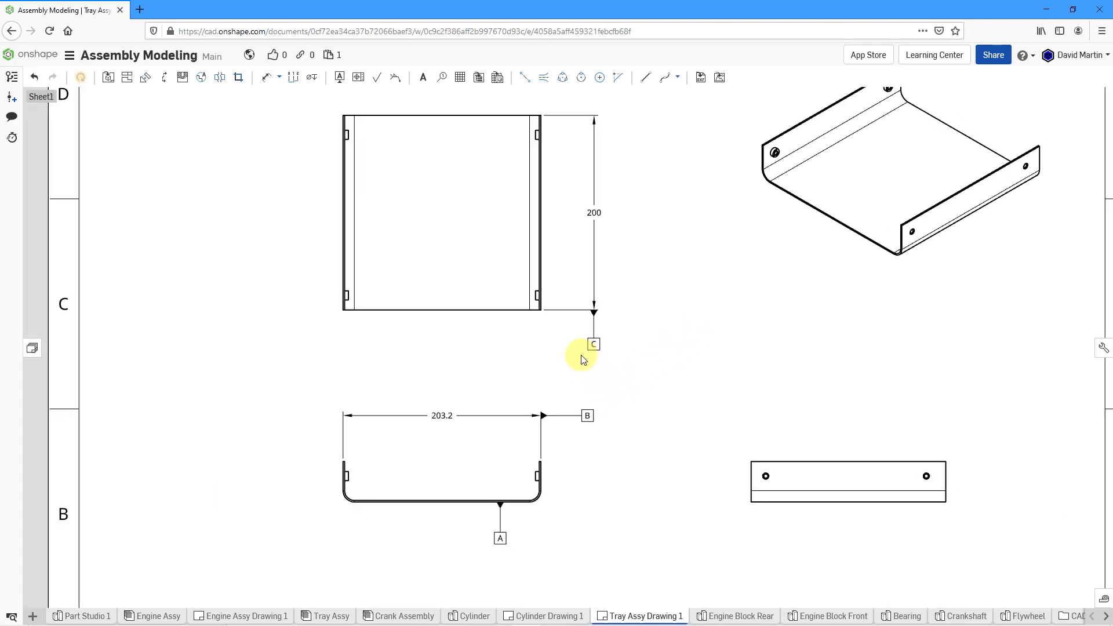